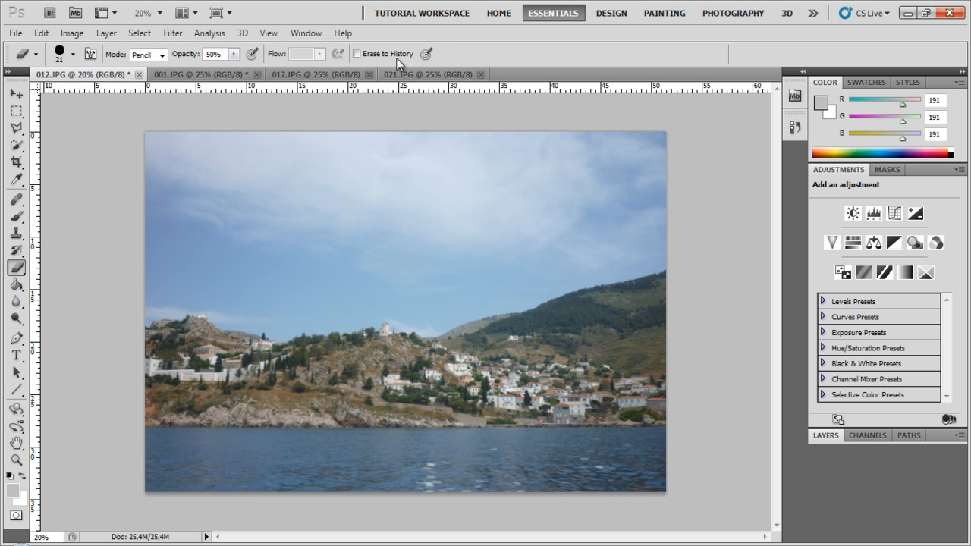
# Choose the Brush tool, set its size to 57 px and paint a looping grey stroke across the sky.
pyautogui.click(17, 233)
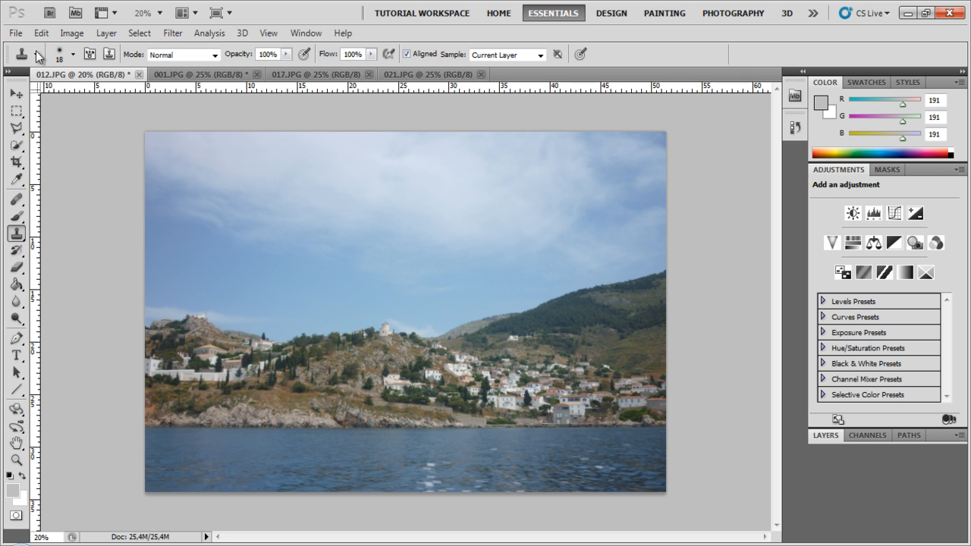
pyautogui.click(18, 216)
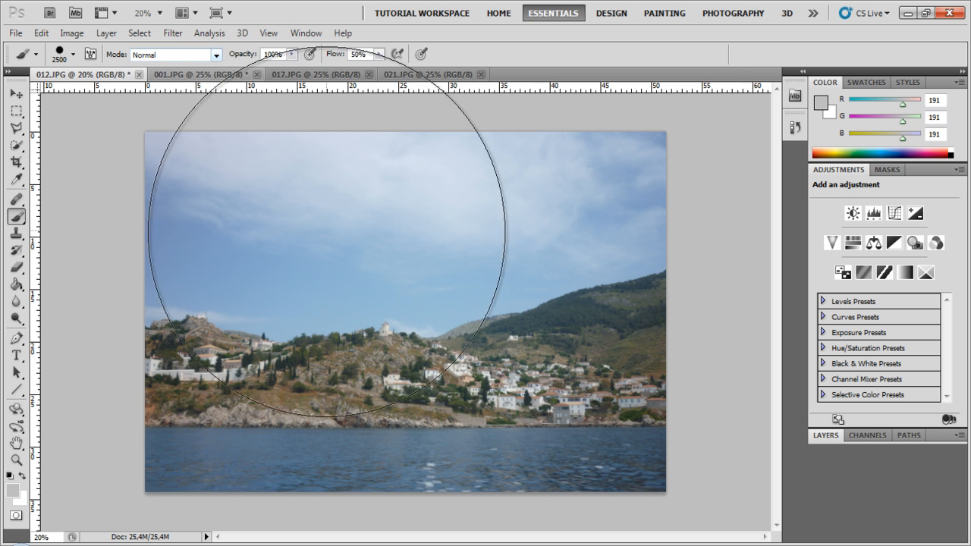
pyautogui.click(73, 53)
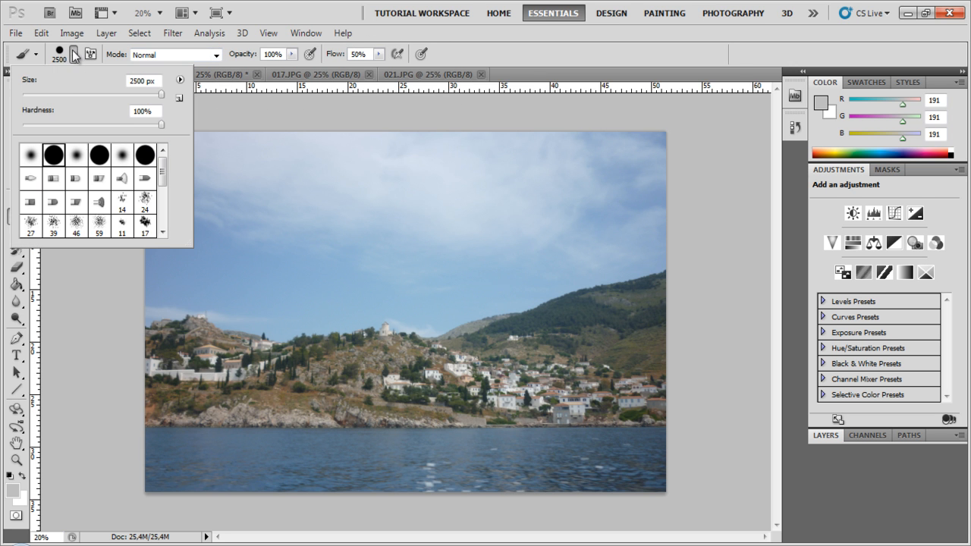
pyautogui.click(35, 95)
pyautogui.click(465, 59)
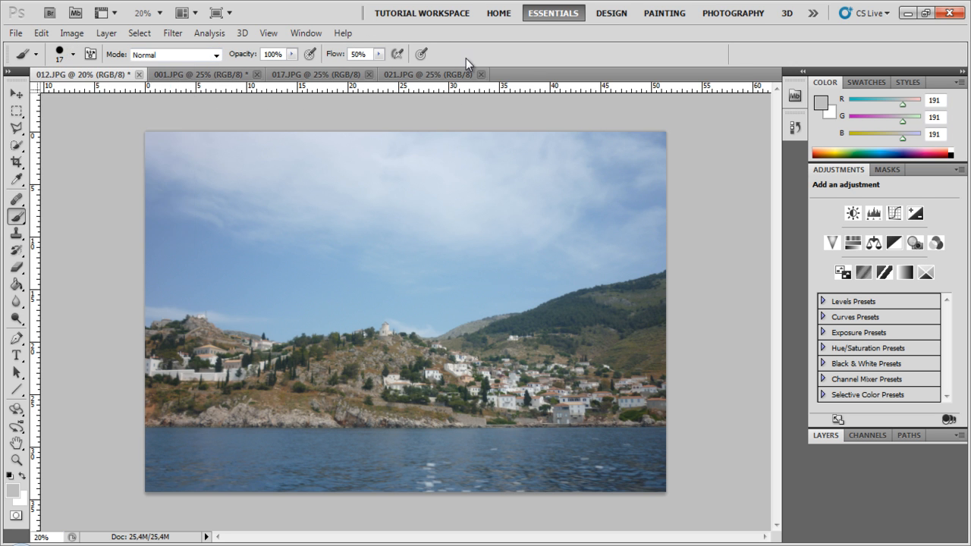
pyautogui.click(73, 54)
pyautogui.moveTo(42, 97); pyautogui.dragTo(57, 94)
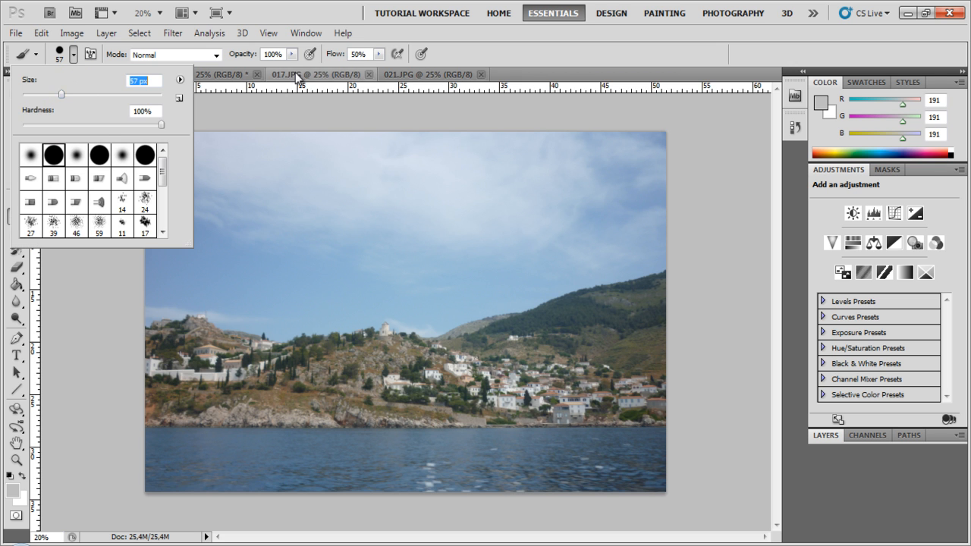
pyautogui.click(479, 52)
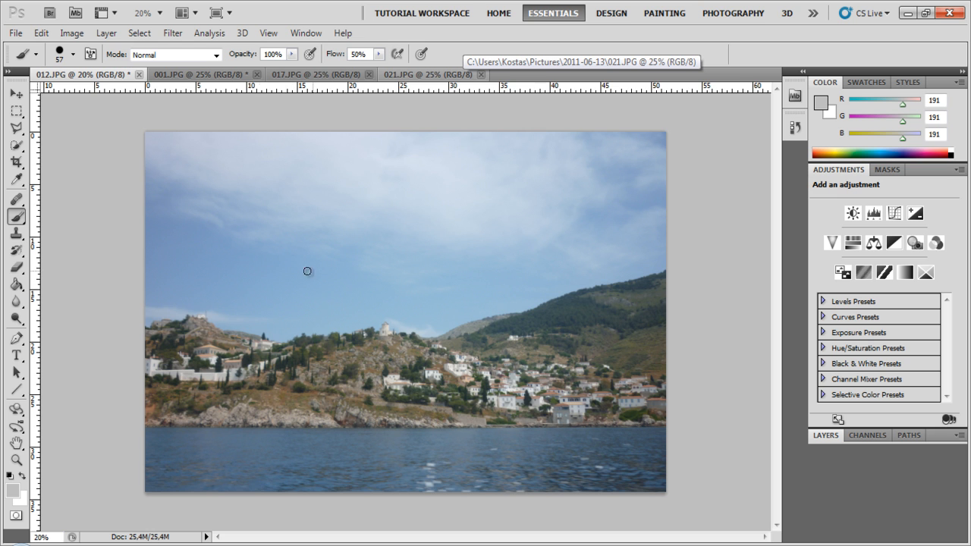
pyautogui.moveTo(254, 266)
pyautogui.mouseDown()
pyautogui.moveTo(550, 223)
pyautogui.moveTo(398, 243)
pyautogui.moveTo(349, 198)
pyautogui.moveTo(352, 226)
pyautogui.mouseUp()
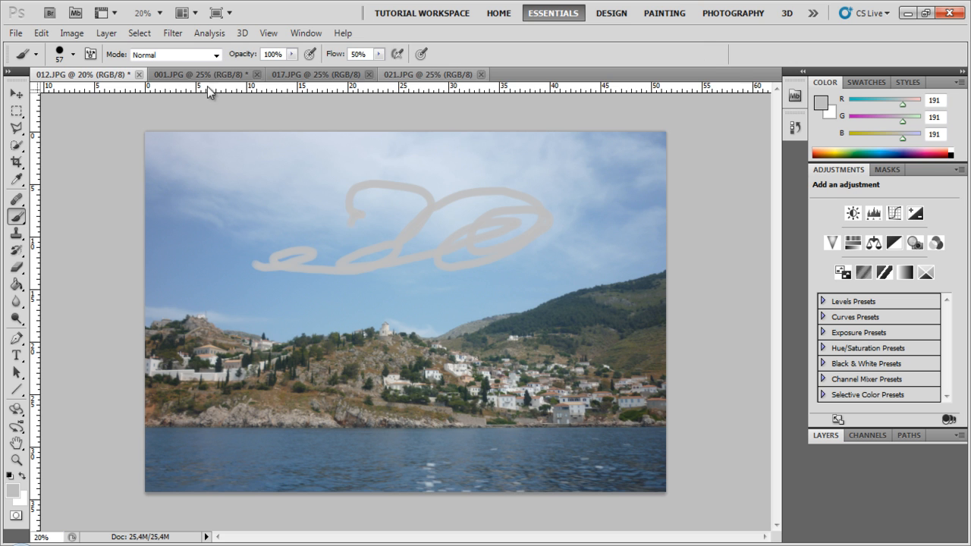
# Set the brush to 51% opacity, Dissolve mode and a softer edge, and paint looping strokes over the hills and sea.
pyautogui.click(291, 54)
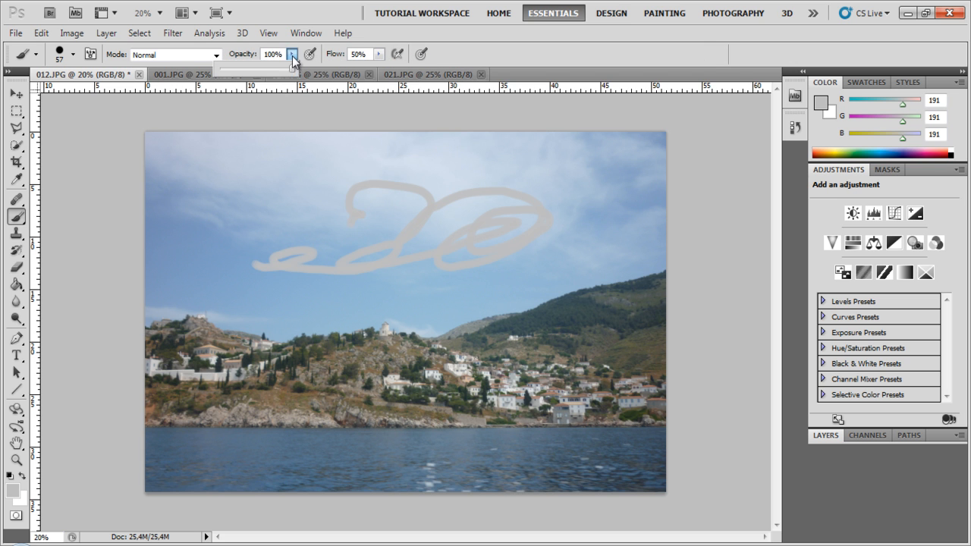
pyautogui.click(216, 54)
pyautogui.click(164, 80)
pyautogui.click(72, 54)
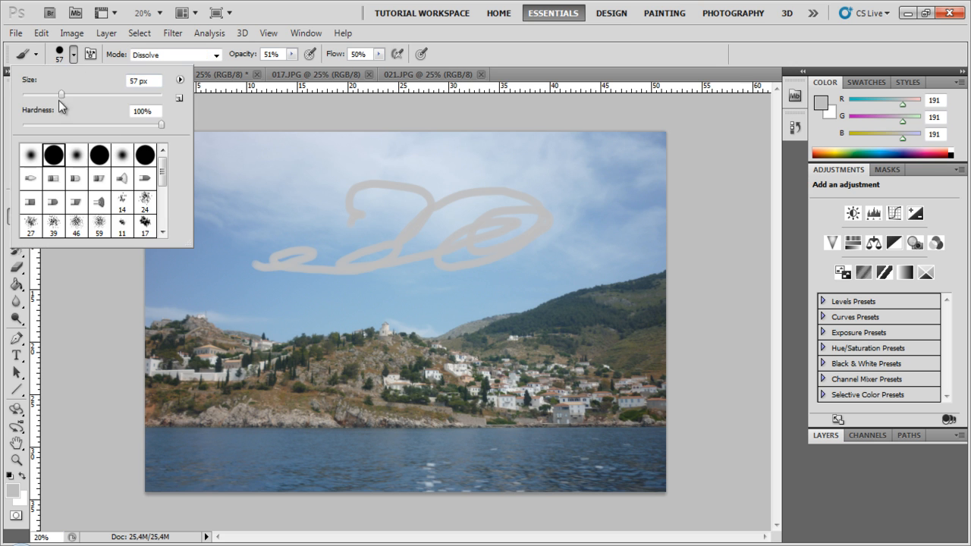
pyautogui.click(418, 187)
pyautogui.moveTo(347, 286)
pyautogui.mouseDown()
pyautogui.moveTo(559, 335)
pyautogui.moveTo(312, 348)
pyautogui.moveTo(379, 393)
pyautogui.moveTo(497, 318)
pyautogui.moveTo(428, 286)
pyautogui.moveTo(306, 372)
pyautogui.moveTo(462, 342)
pyautogui.moveTo(553, 401)
pyautogui.moveTo(544, 413)
pyautogui.moveTo(441, 444)
pyautogui.mouseUp()
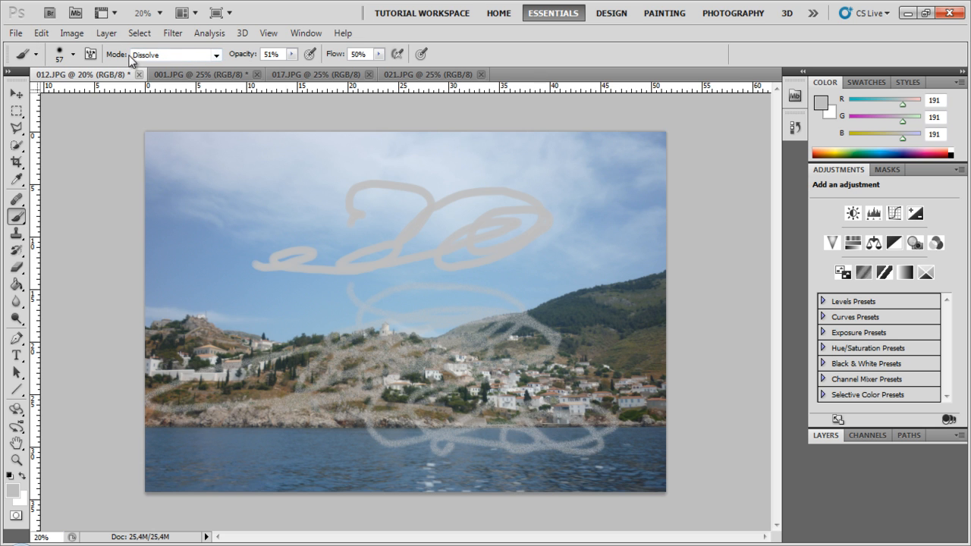
# Set the brush hardness to 100%, its opacity to 50% and its blending mode to Darken.
pyautogui.click(73, 55)
pyautogui.moveTo(66, 125); pyautogui.dragTo(161, 125)
pyautogui.click(454, 59)
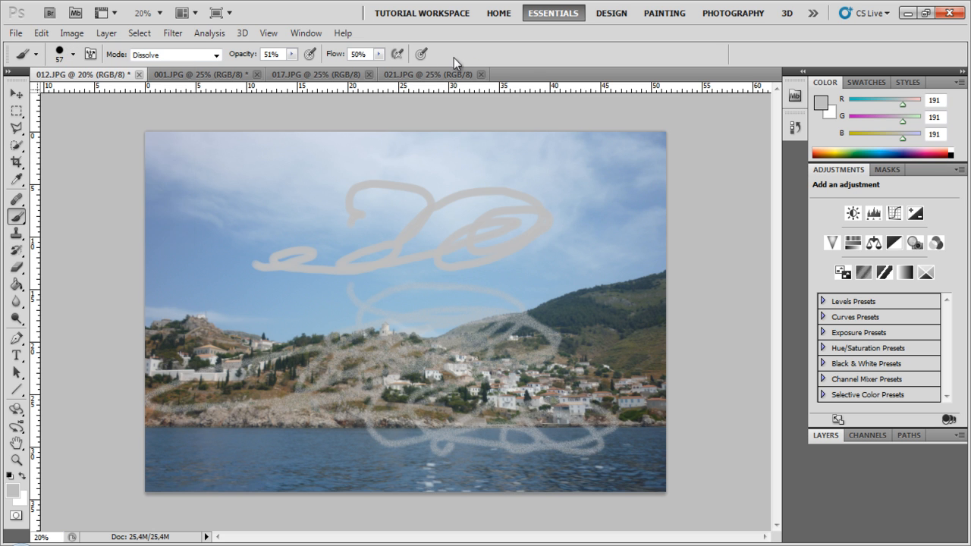
pyautogui.click(290, 55)
pyautogui.moveTo(290, 71); pyautogui.dragTo(291, 70)
pyautogui.click(193, 55)
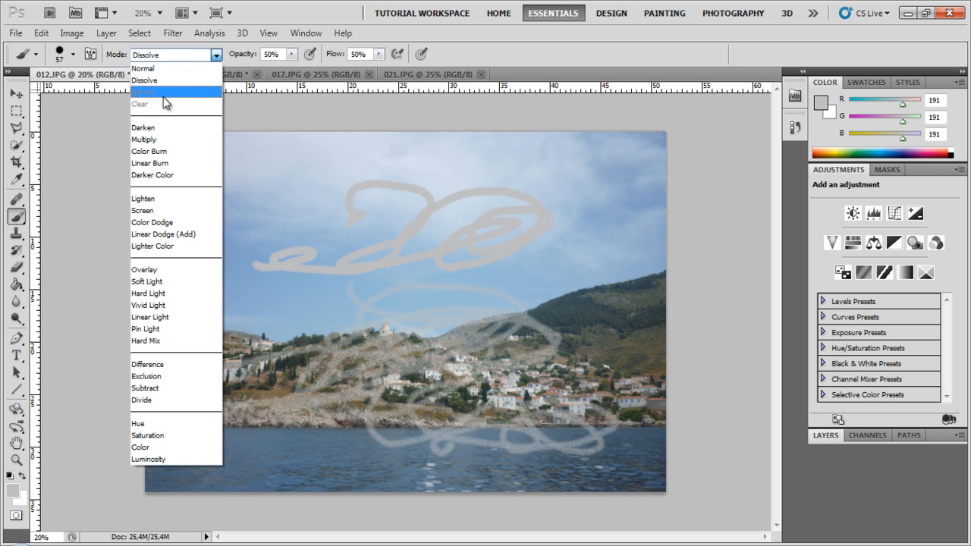
pyautogui.click(155, 126)
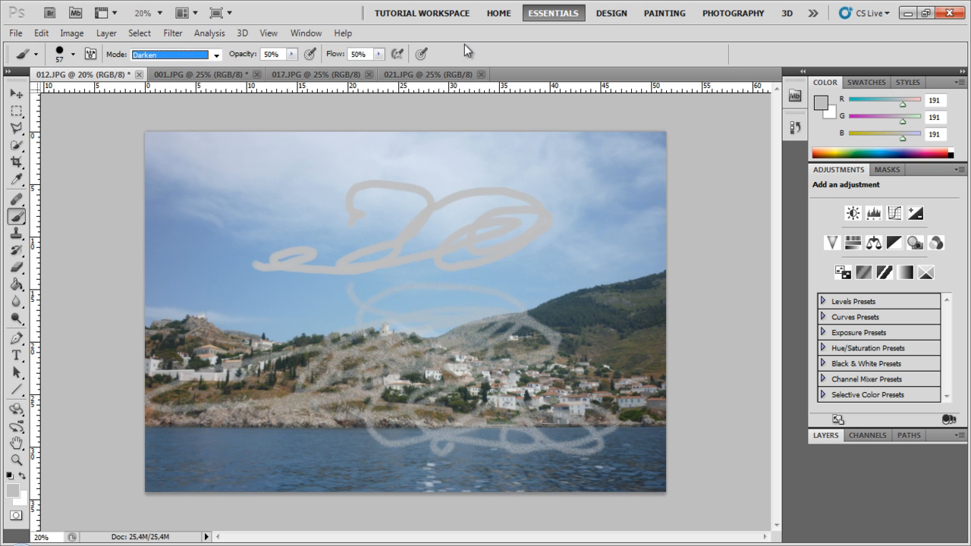
# Save the current brush settings, including the color, as a new tool preset named Tutorial Preset.
pyautogui.click(36, 55)
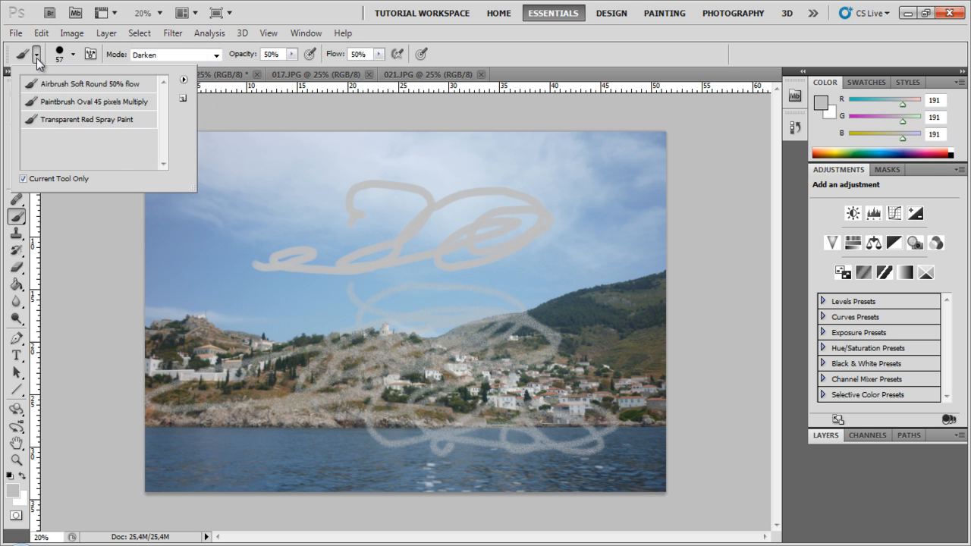
pyautogui.click(182, 99)
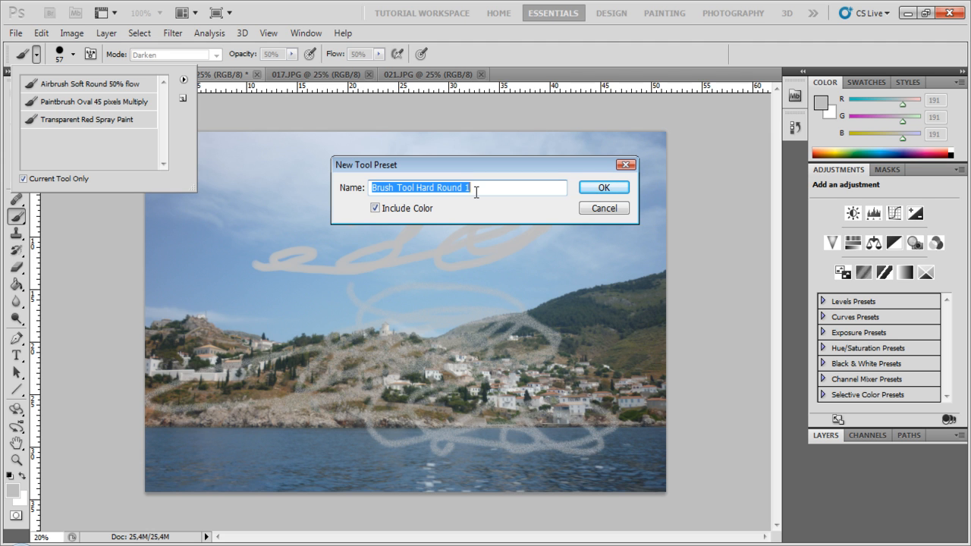
pyautogui.write('Tutorial')
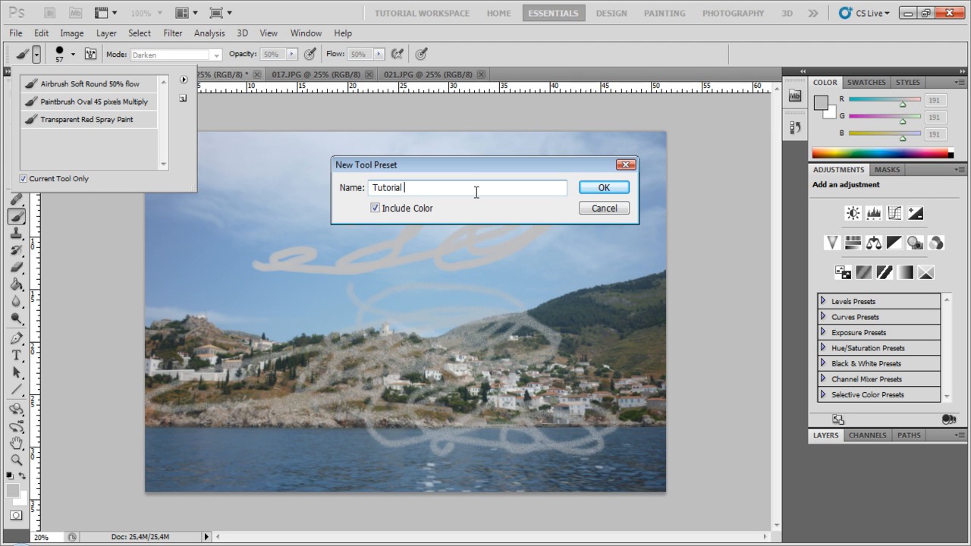
pyautogui.write(' Preset')
pyautogui.press('Return')
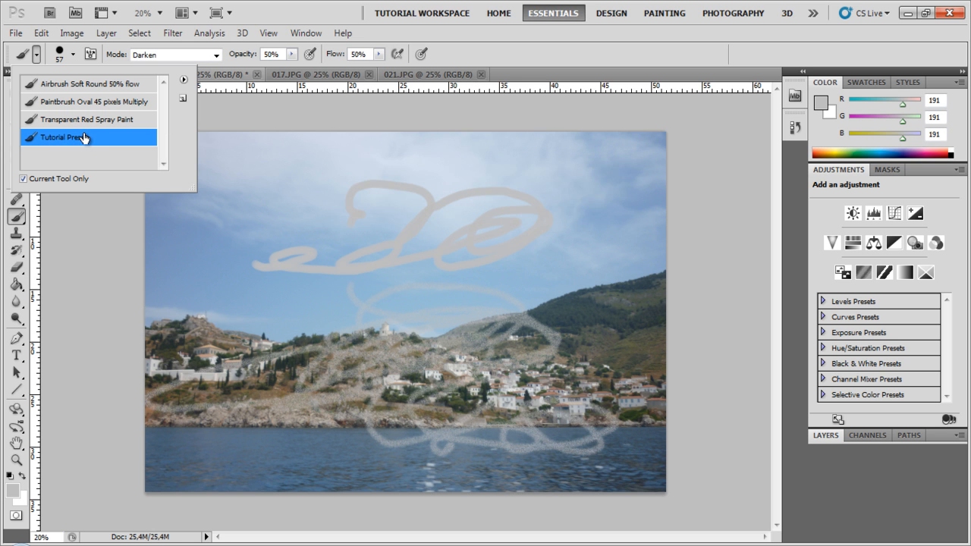
# Try the Transparent Red Spray Paint, Paintbrush Oval 45 pixels Multiply and Airbrush Soft Round 50% flow presets, and reapply Tutorial Preset.
pyautogui.click(77, 121)
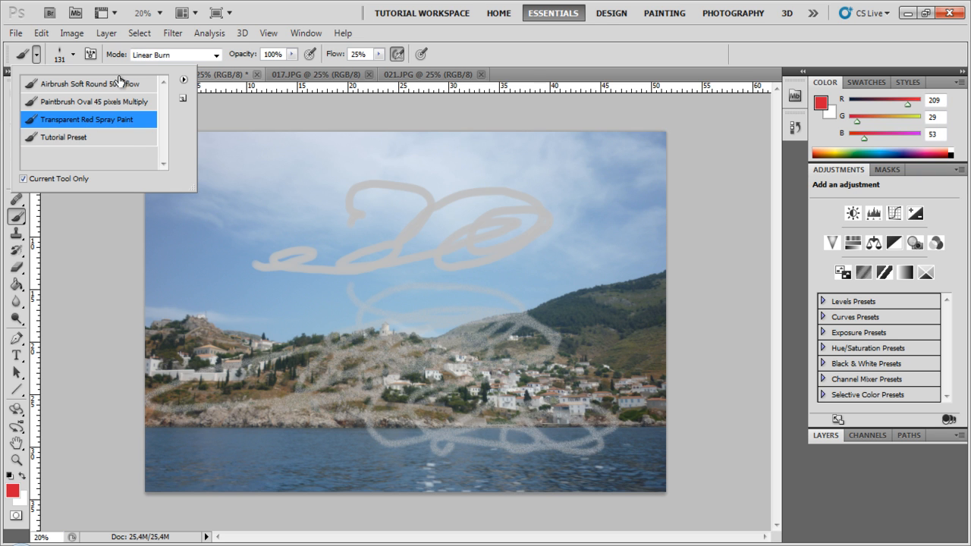
pyautogui.click(72, 101)
pyautogui.click(72, 85)
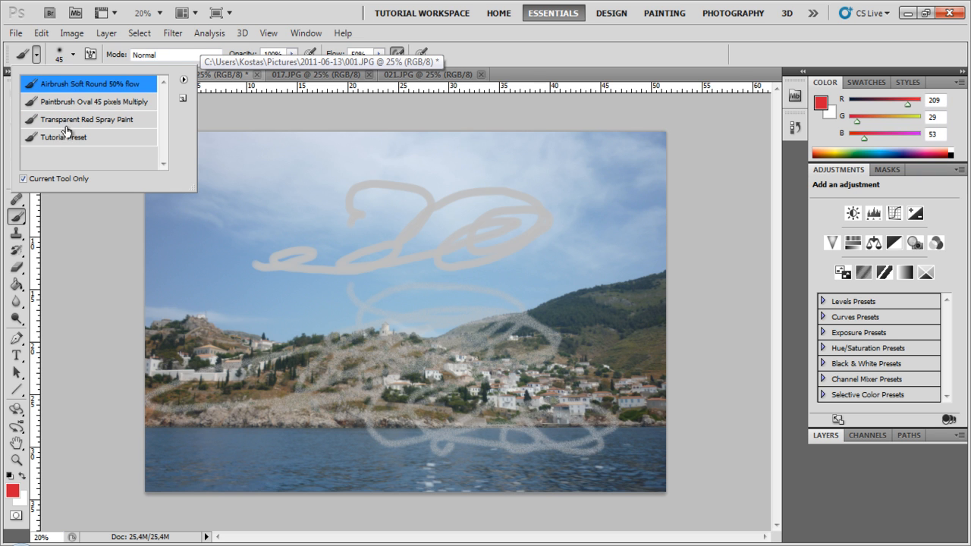
pyautogui.click(69, 137)
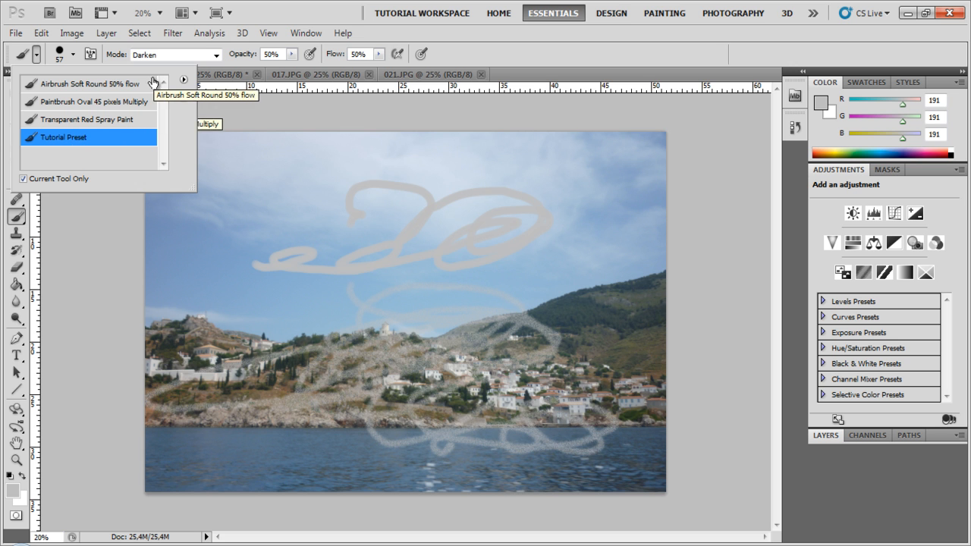
# Look through the saved Tools presets in the Preset Manager and close it.
pyautogui.click(43, 32)
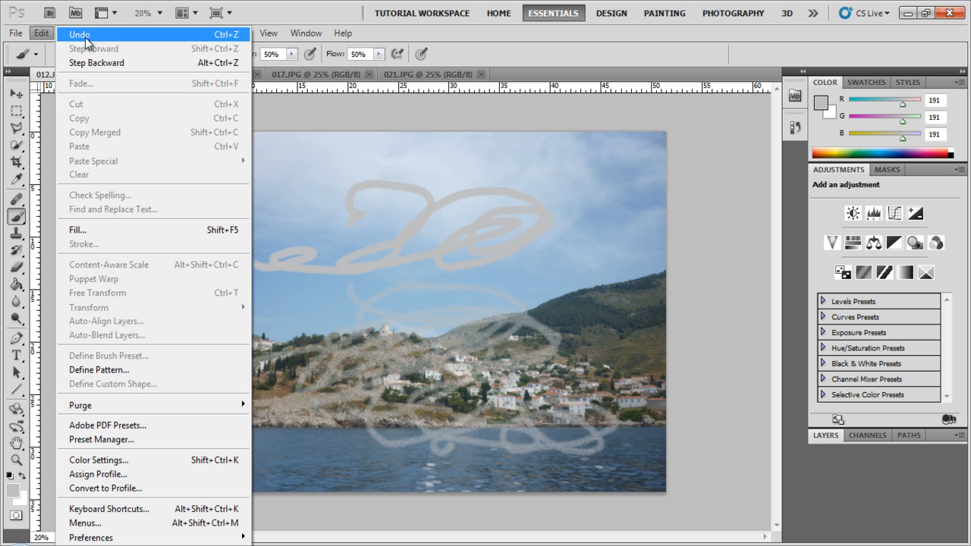
pyautogui.click(85, 440)
pyautogui.click(367, 110)
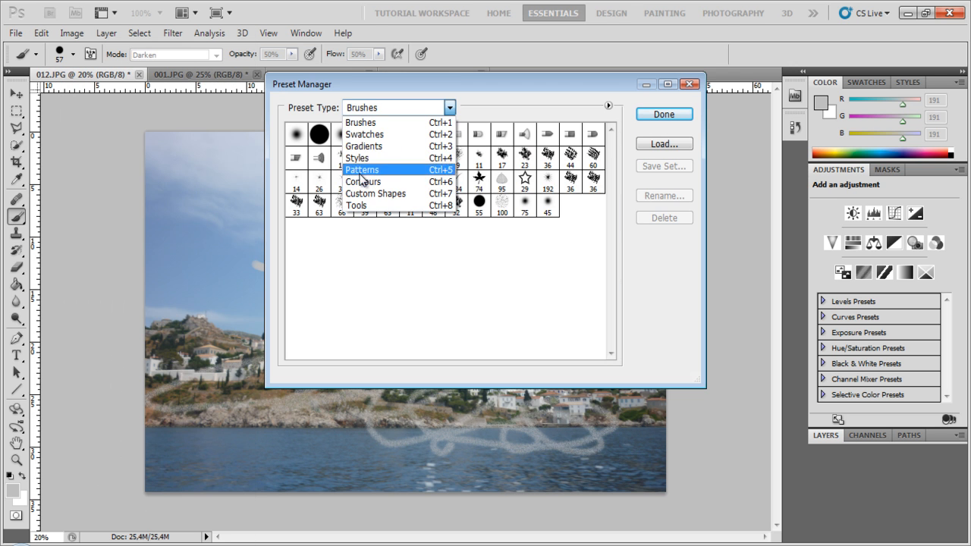
pyautogui.click(362, 206)
pyautogui.moveTo(612, 210); pyautogui.dragTo(605, 303)
pyautogui.moveTo(609, 260); pyautogui.dragTo(619, 165)
pyautogui.click(689, 83)
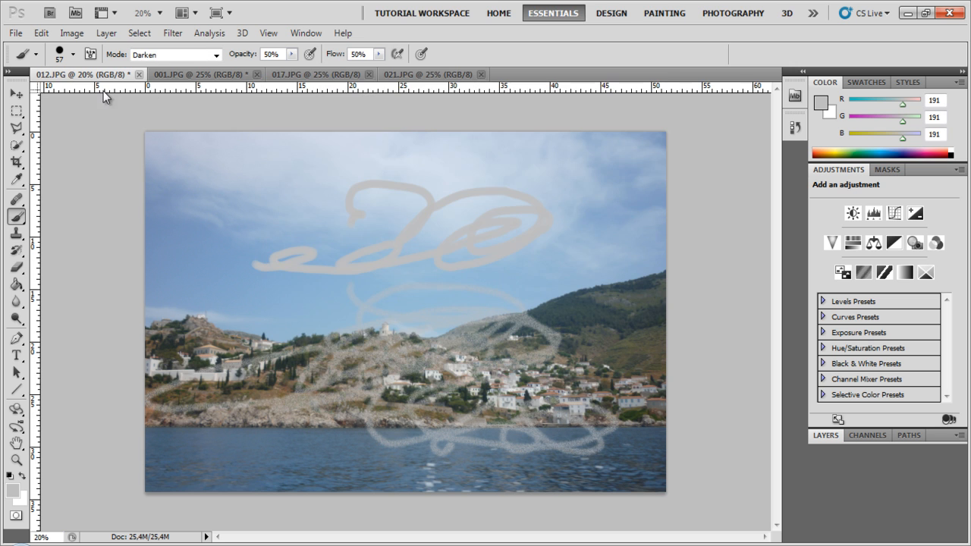
# Delete Tutorial Preset from the Brush tool's presets.
pyautogui.click(31, 55)
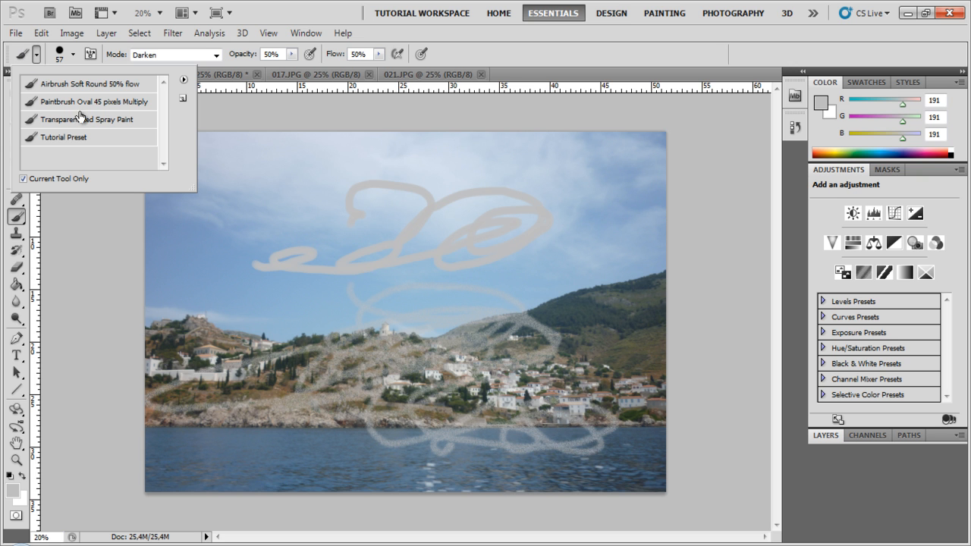
pyautogui.click(183, 80)
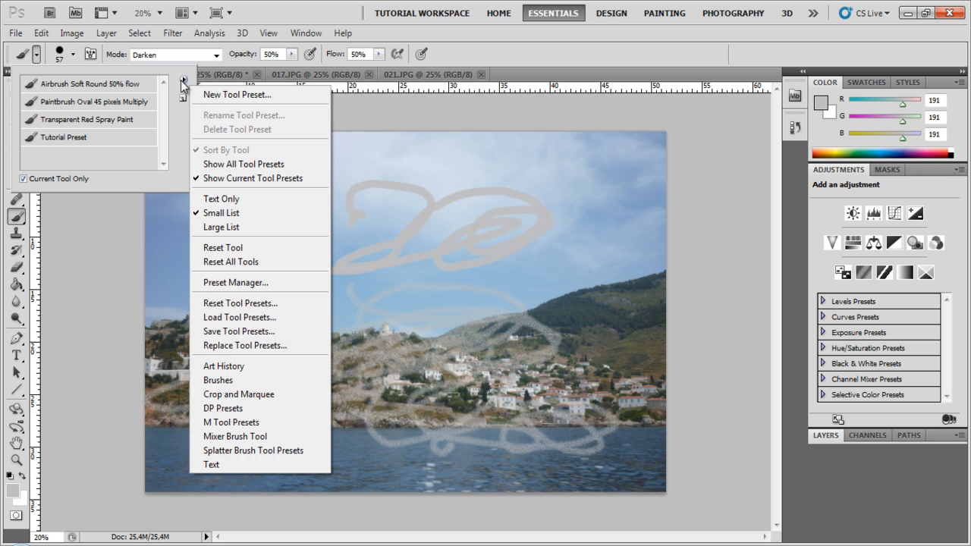
pyautogui.click(183, 80)
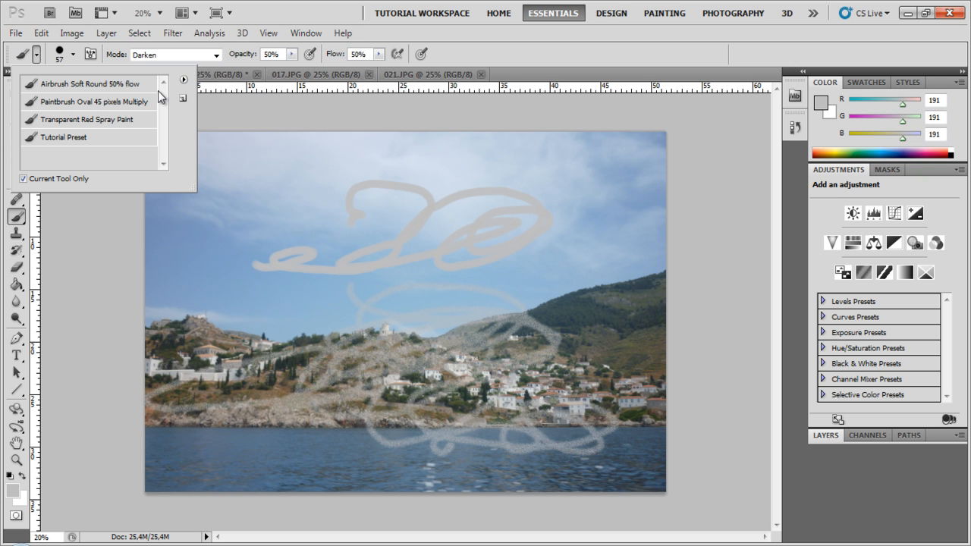
pyautogui.click(78, 140)
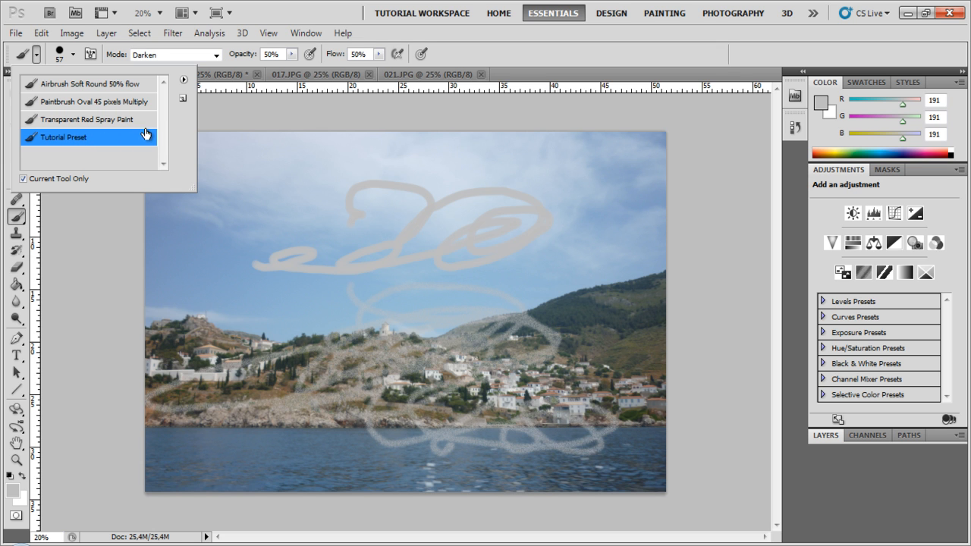
pyautogui.click(184, 79)
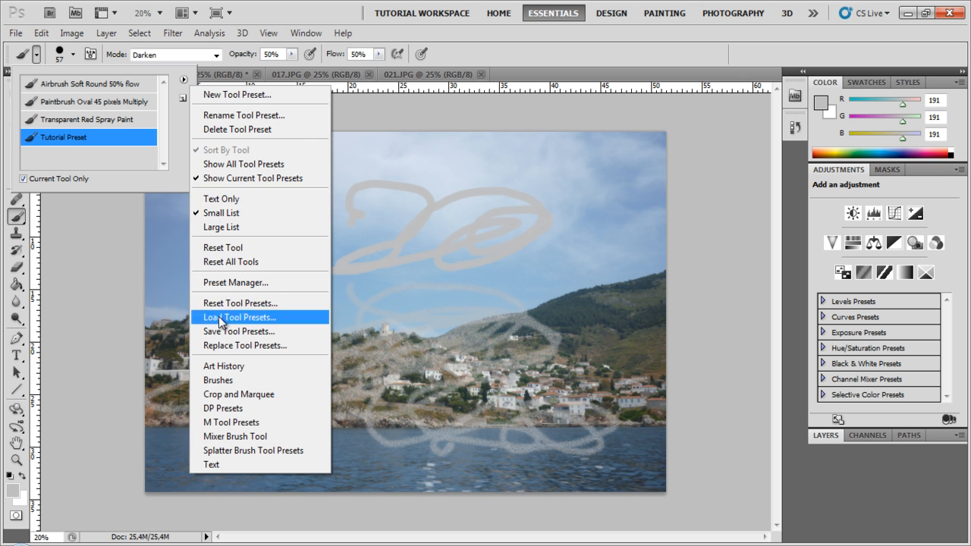
pyautogui.click(230, 131)
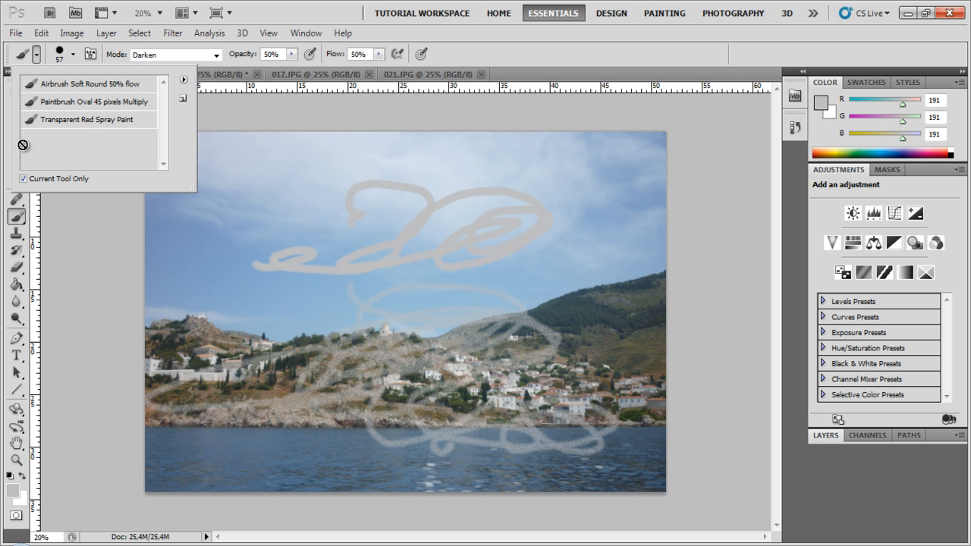
pyautogui.click(459, 55)
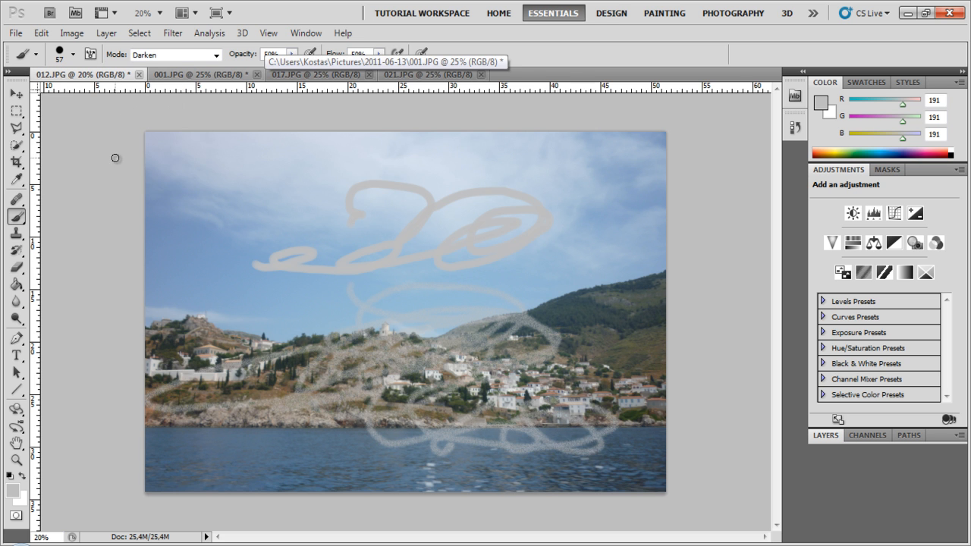
# Open the preferences and look through the categories from General to 3D.
pyautogui.click(41, 33)
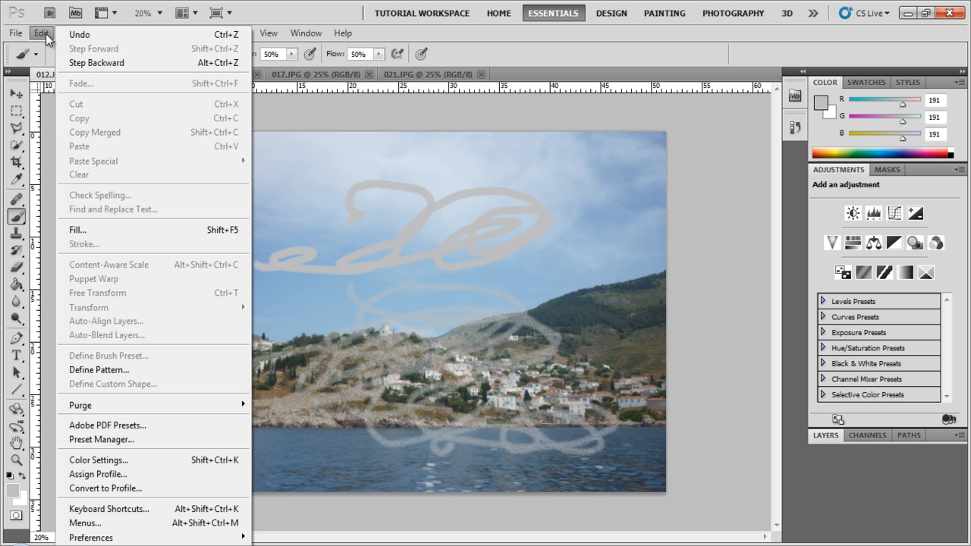
pyautogui.moveTo(182, 537)
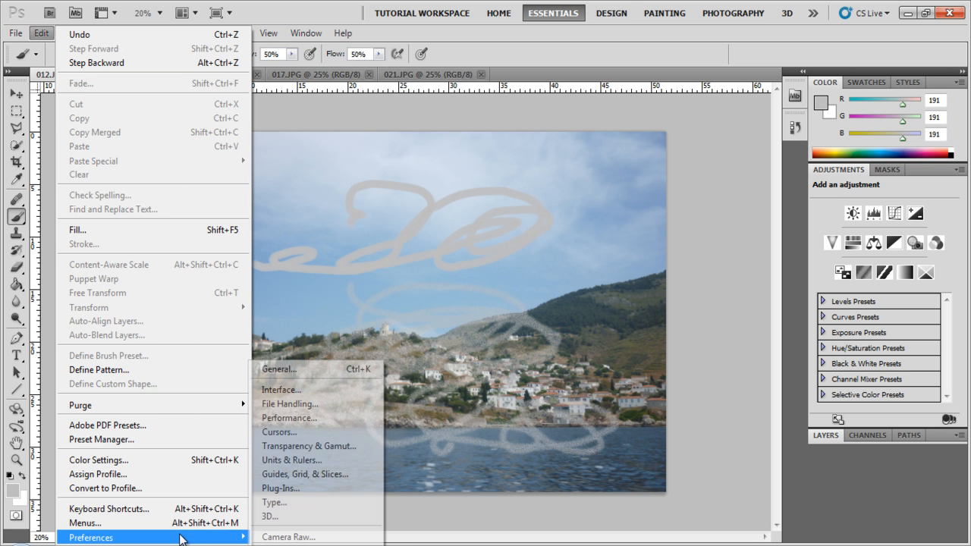
pyautogui.click(312, 370)
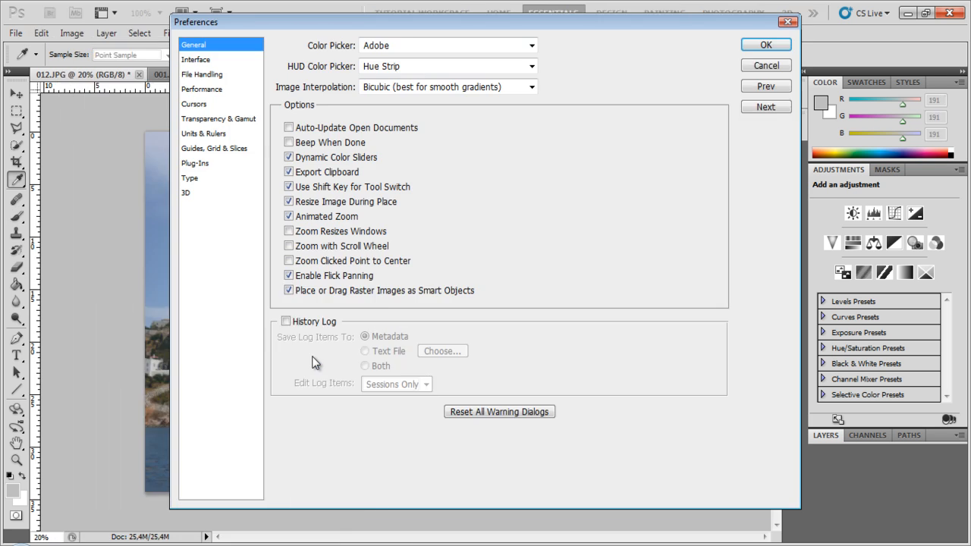
pyautogui.click(203, 60)
pyautogui.click(202, 75)
pyautogui.click(200, 89)
pyautogui.click(195, 105)
pyautogui.click(197, 120)
pyautogui.click(197, 133)
pyautogui.click(199, 149)
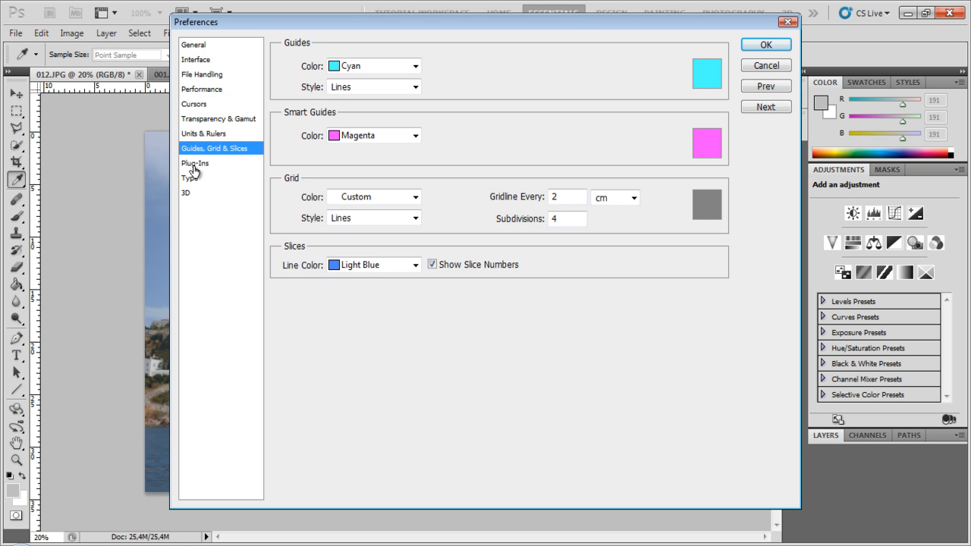
pyautogui.click(194, 164)
pyautogui.click(190, 179)
pyautogui.click(187, 194)
# Go back through the preference categories to Performance, examine the History States setting, and cancel the preferences.
pyautogui.click(195, 164)
pyautogui.click(199, 150)
pyautogui.click(198, 133)
pyautogui.click(196, 119)
pyautogui.click(194, 104)
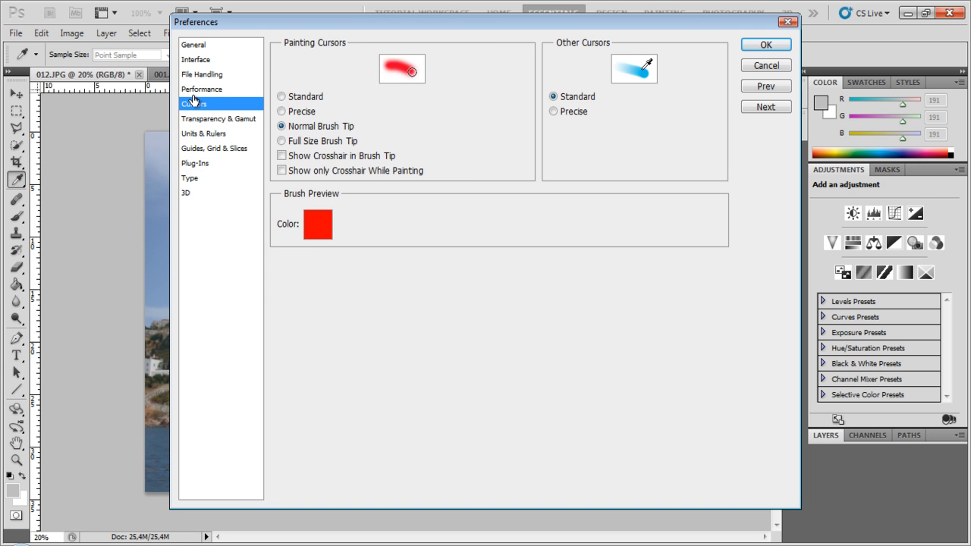
pyautogui.click(196, 90)
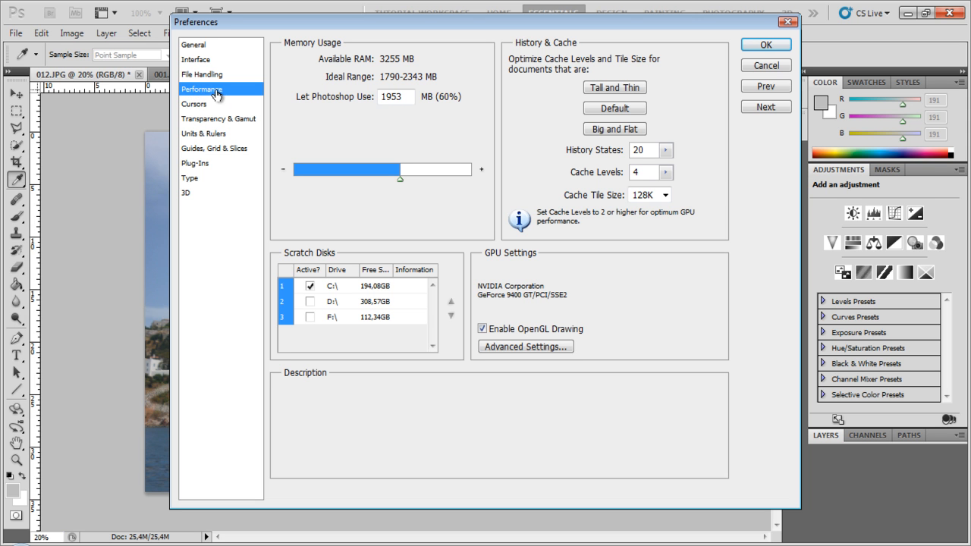
pyautogui.moveTo(574, 182)
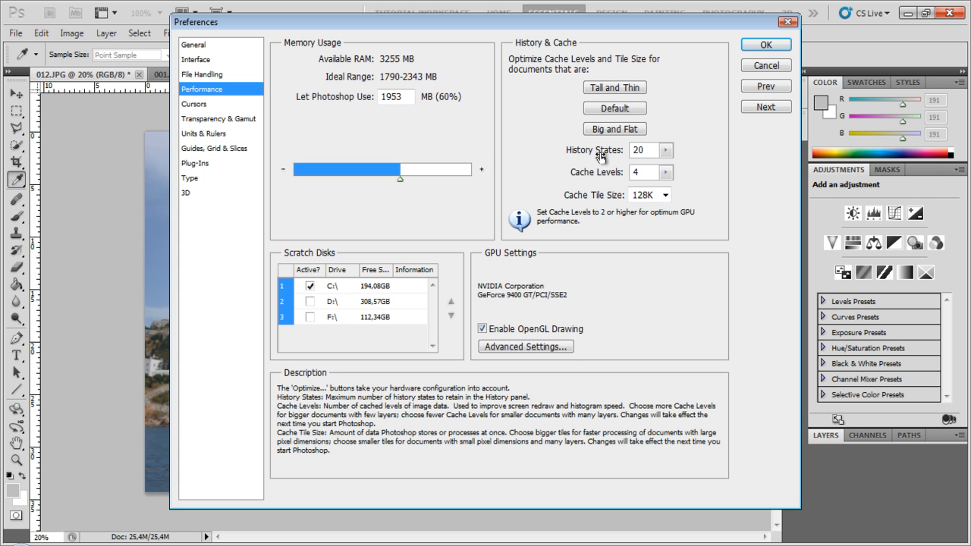
pyautogui.click(665, 154)
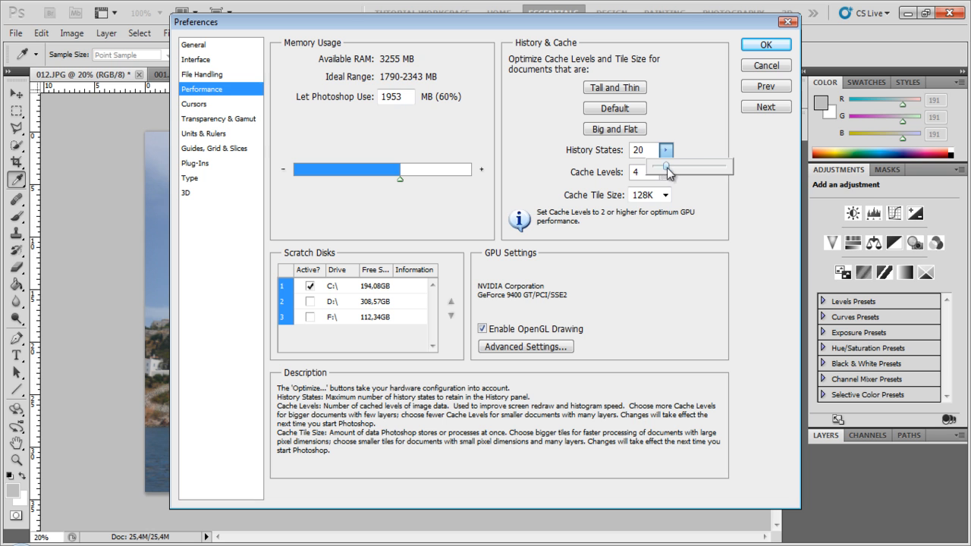
pyautogui.click(680, 124)
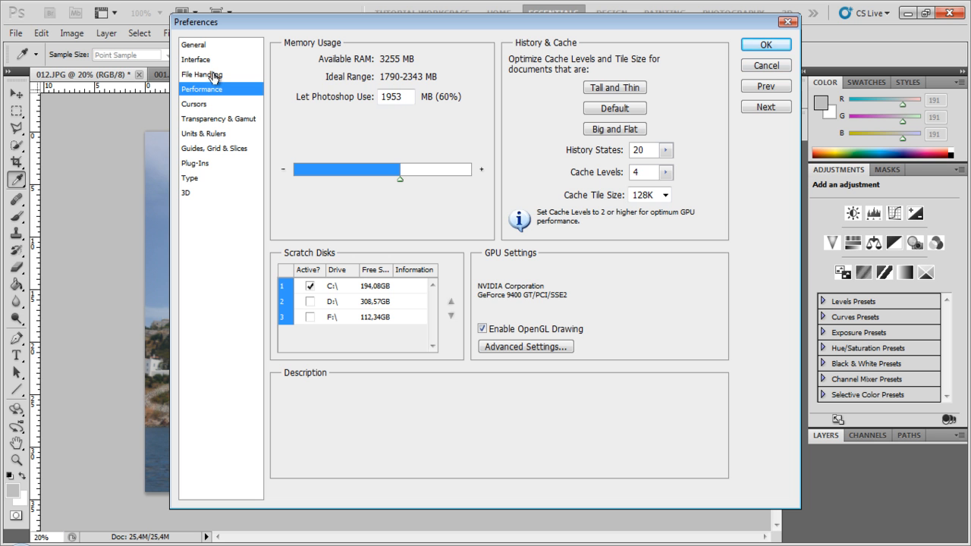
pyautogui.click(763, 67)
# Open the menu customization and turn the visibility of the File menu's New command off and on again.
pyautogui.click(40, 33)
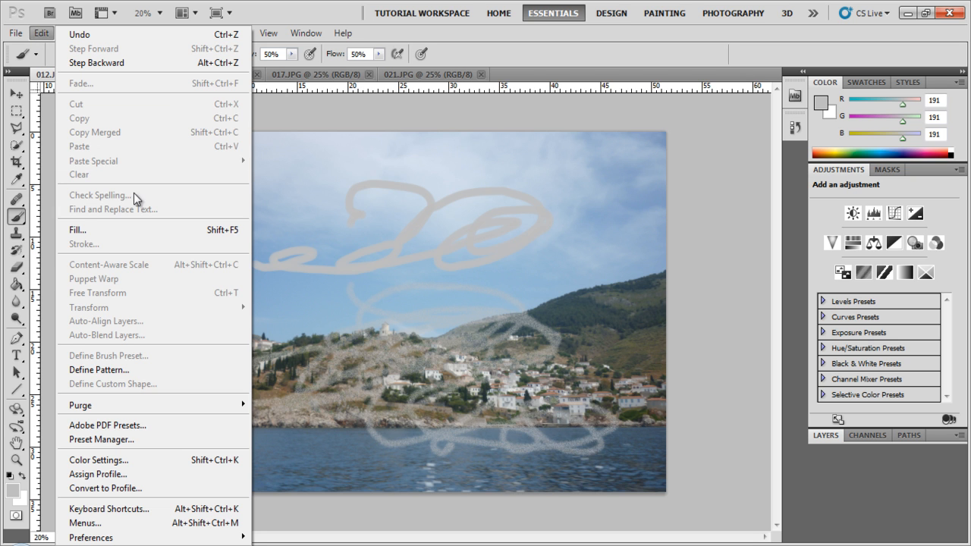
pyautogui.click(84, 523)
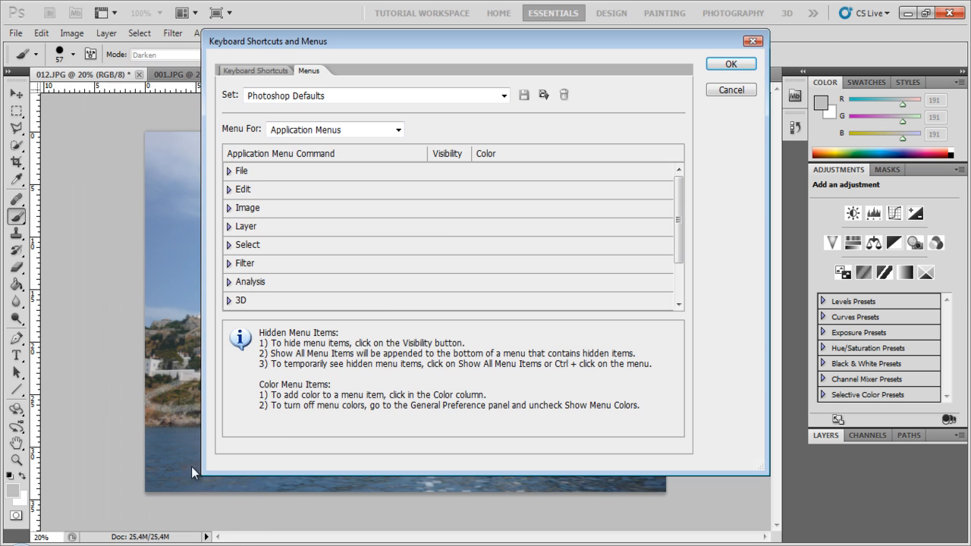
pyautogui.click(229, 173)
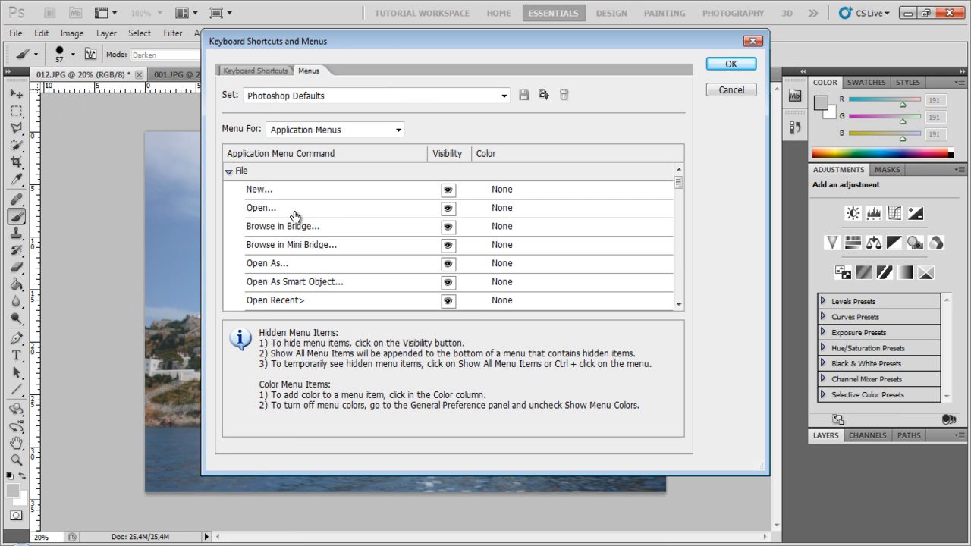
pyautogui.click(448, 192)
pyautogui.click(449, 196)
# View the color choices for the New command, check the keyboard shortcut settings, and close the customization without saving.
pyautogui.click(493, 189)
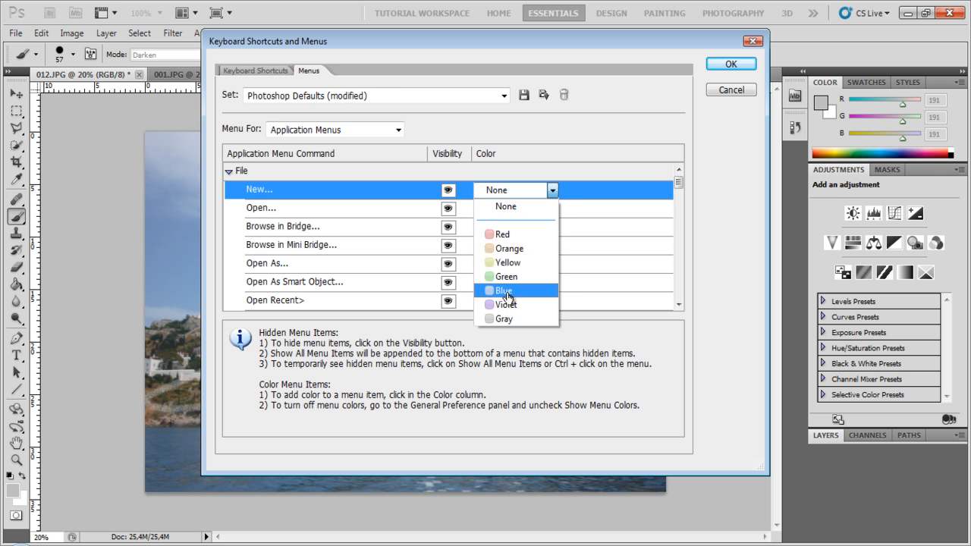
pyautogui.click(739, 241)
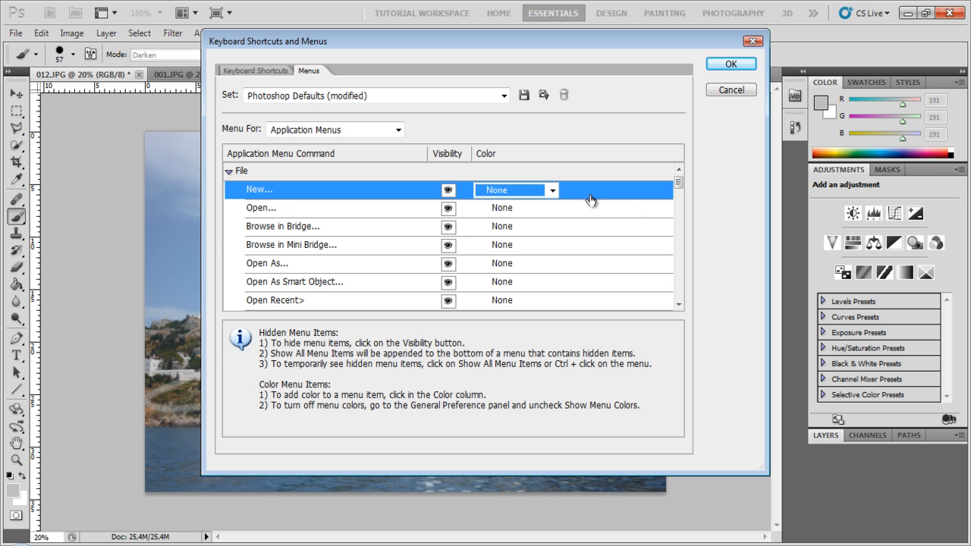
pyautogui.click(706, 239)
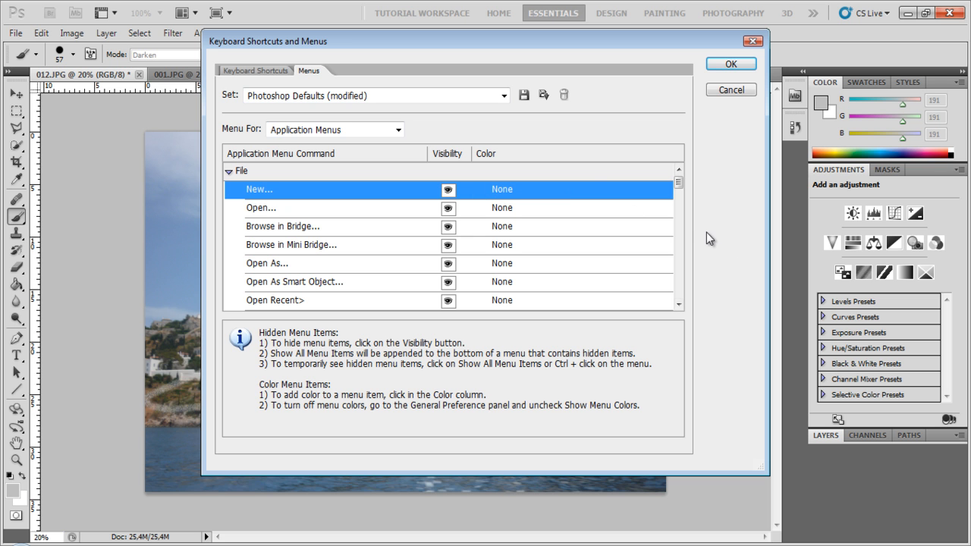
pyautogui.click(266, 70)
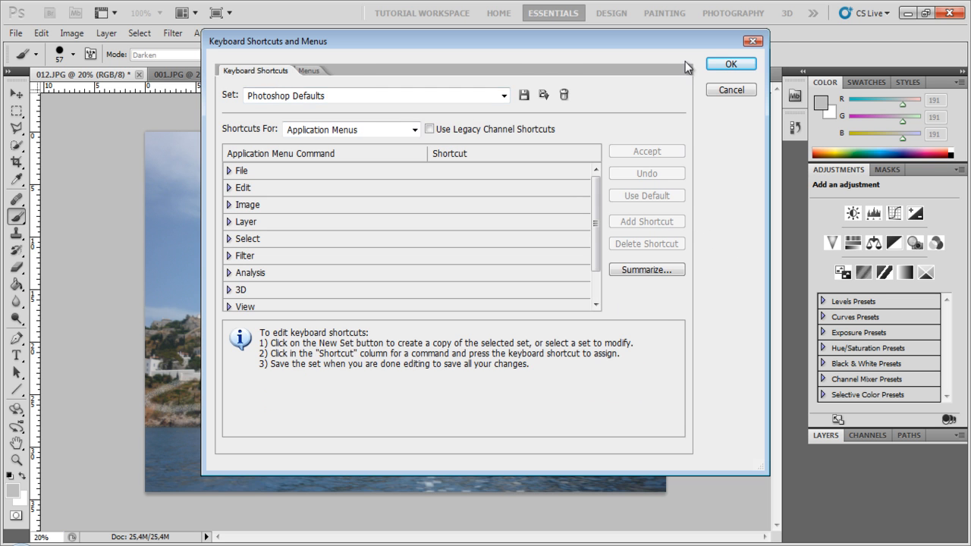
pyautogui.click(753, 41)
# Examine the File menu's keyboard shortcuts, open the Open As Smart Object shortcut for editing, and cancel without assigning one.
pyautogui.click(41, 33)
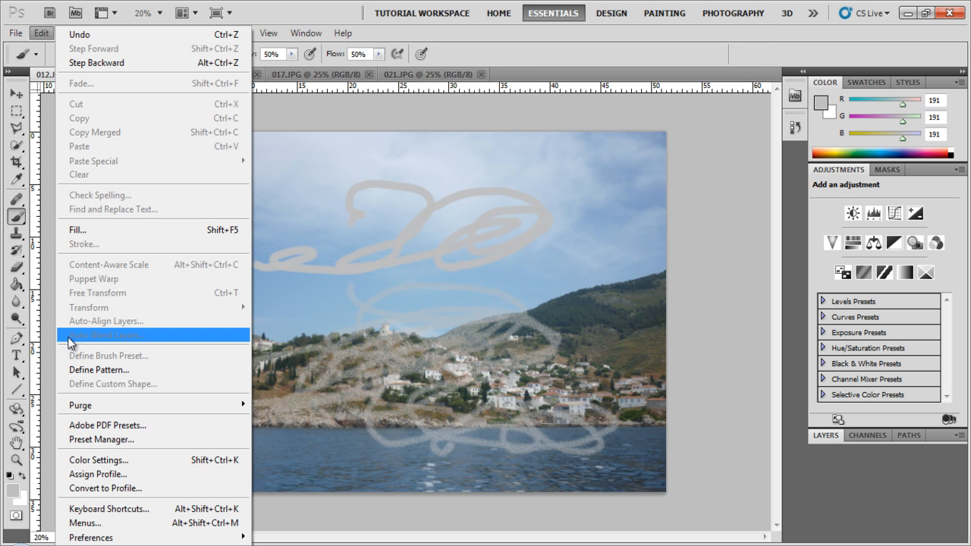
pyautogui.click(106, 510)
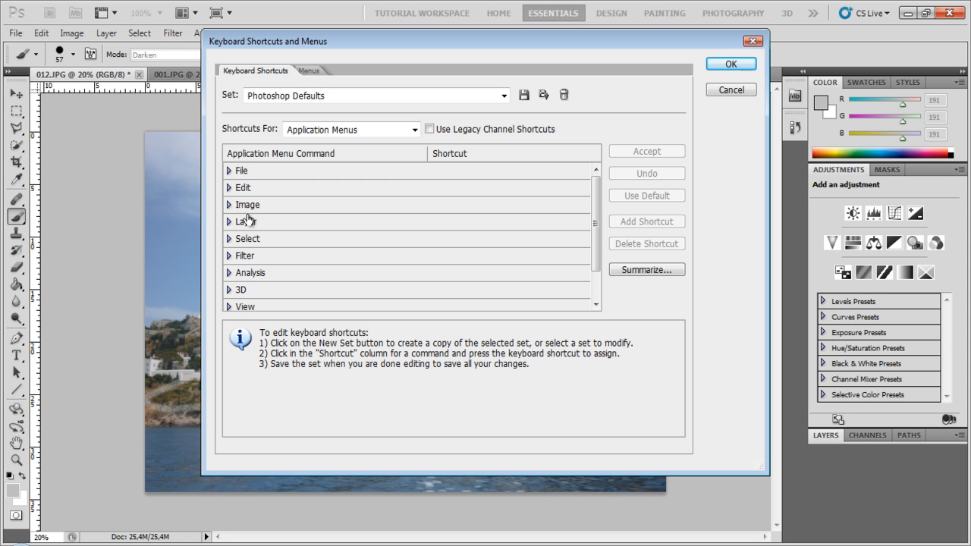
pyautogui.click(229, 171)
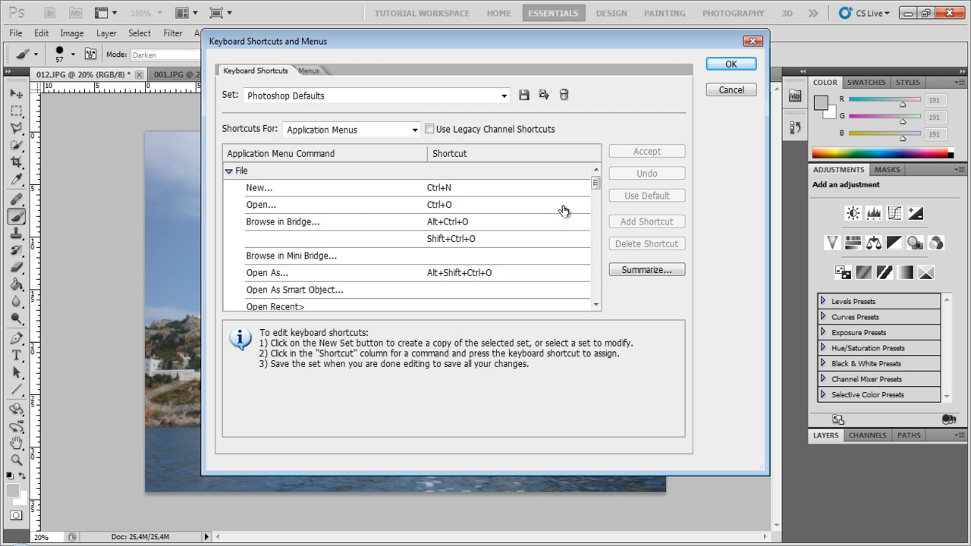
pyautogui.moveTo(592, 188); pyautogui.dragTo(593, 196)
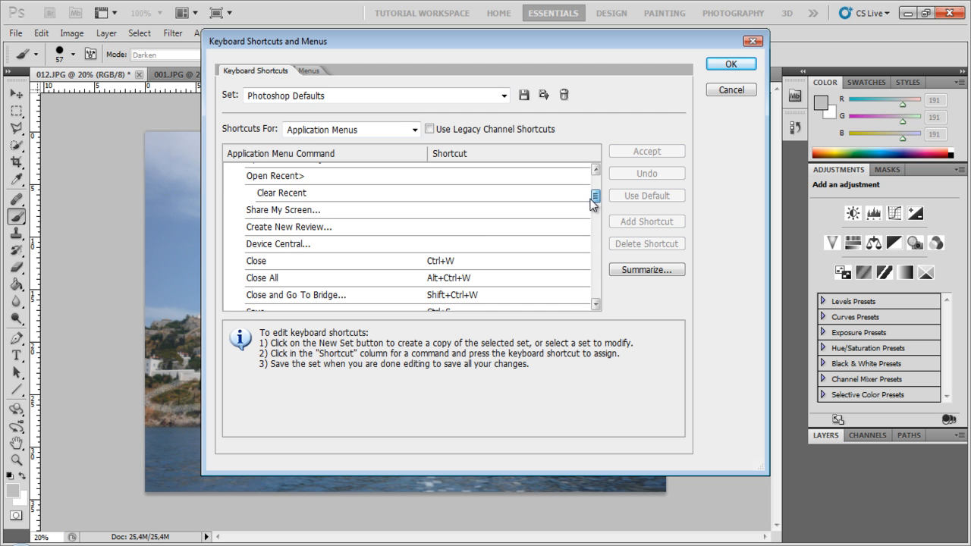
pyautogui.scroll(1, 515, 243)
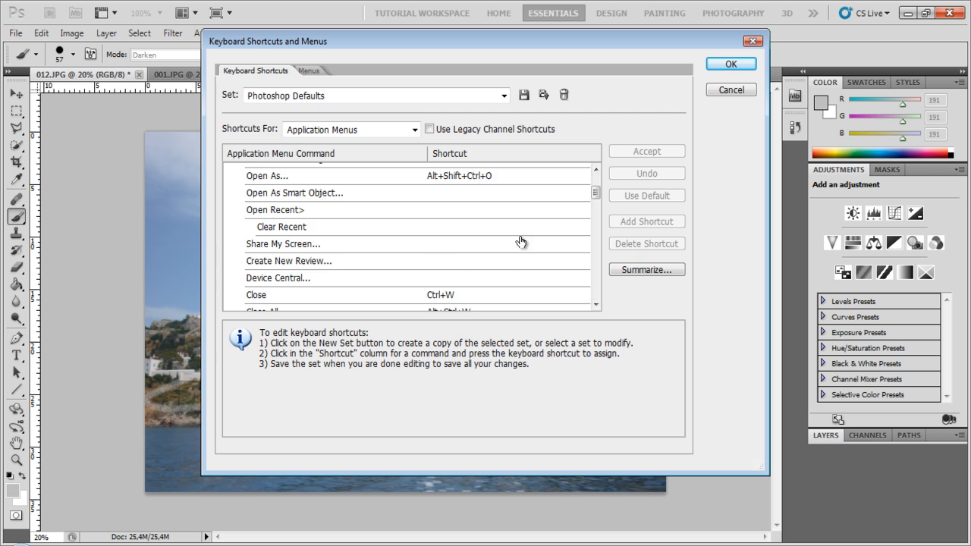
pyautogui.scroll(2, 596, 199)
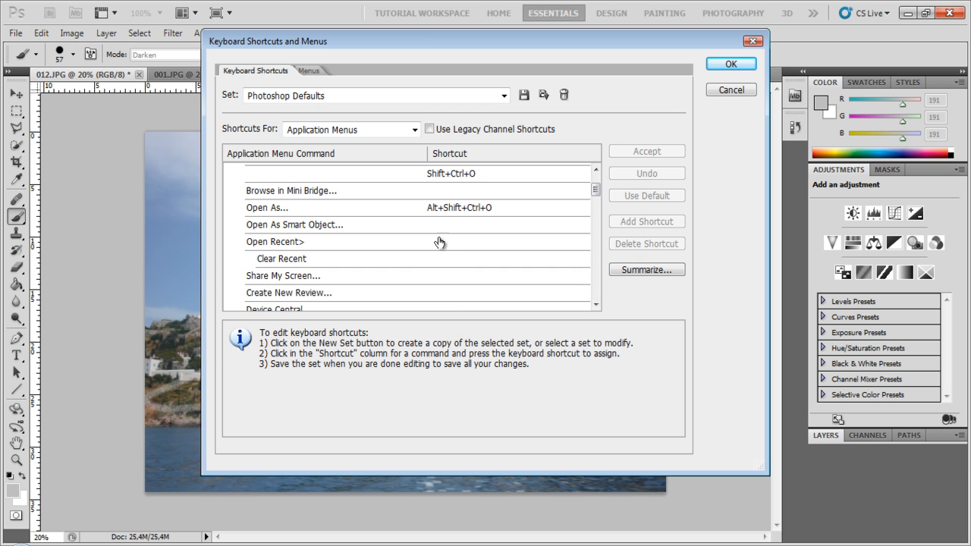
pyautogui.click(443, 225)
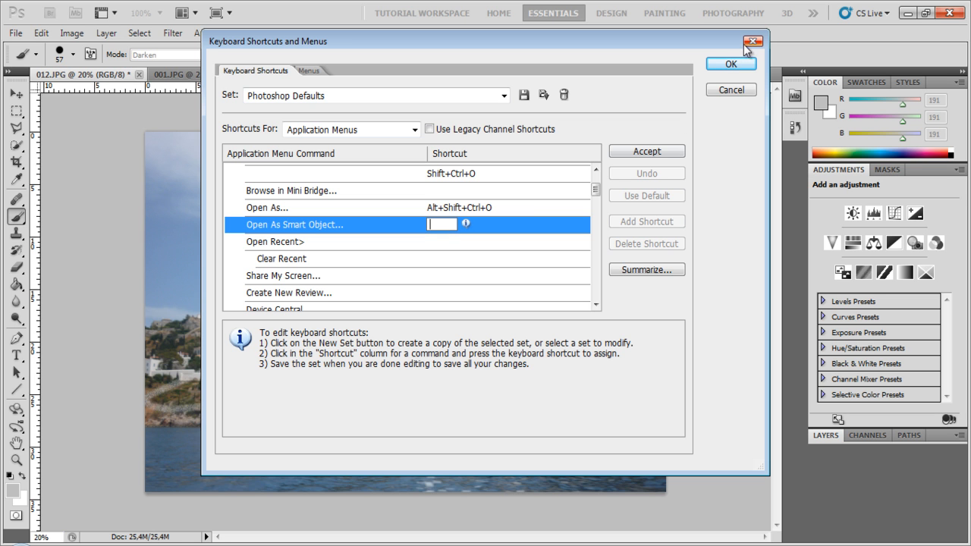
pyautogui.click(738, 88)
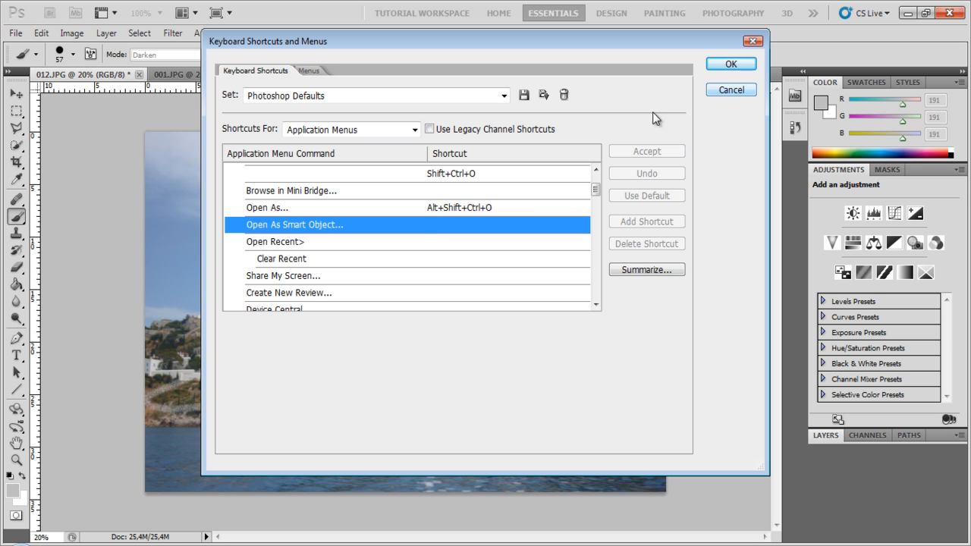
pyautogui.click(733, 87)
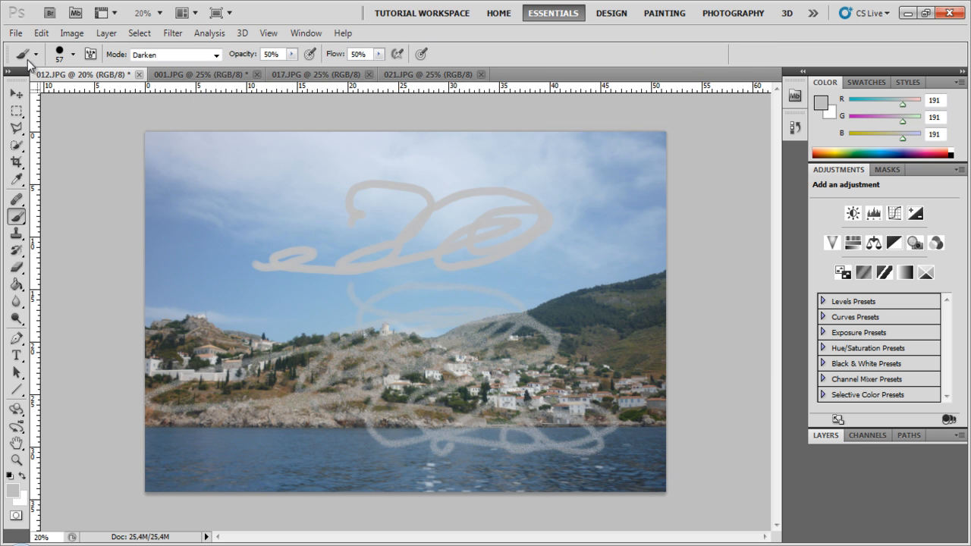